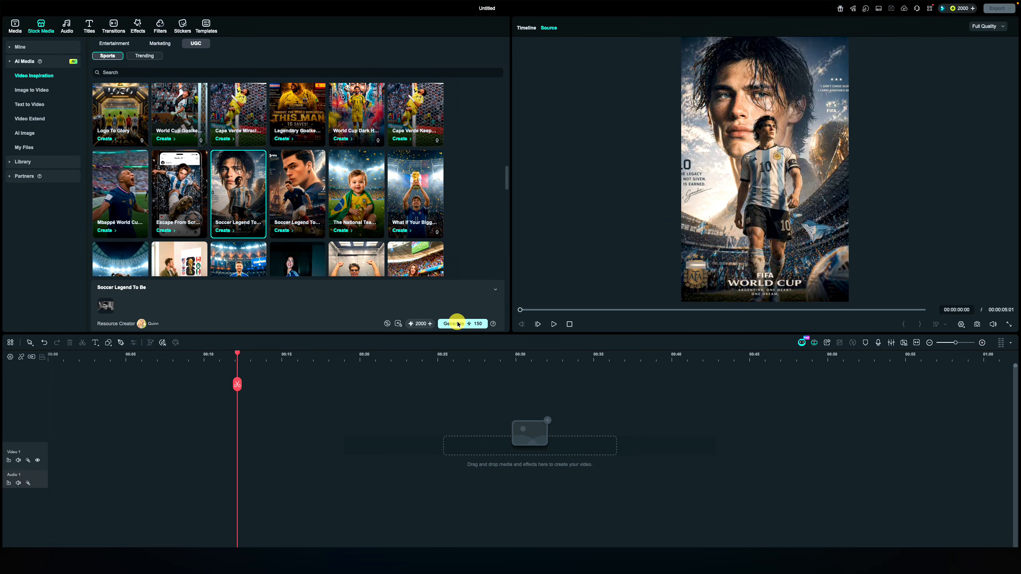
Generate image-to-video results from the Soccer Legend To Be and Escape From Screen templates with the portrait photo
click(458, 323)
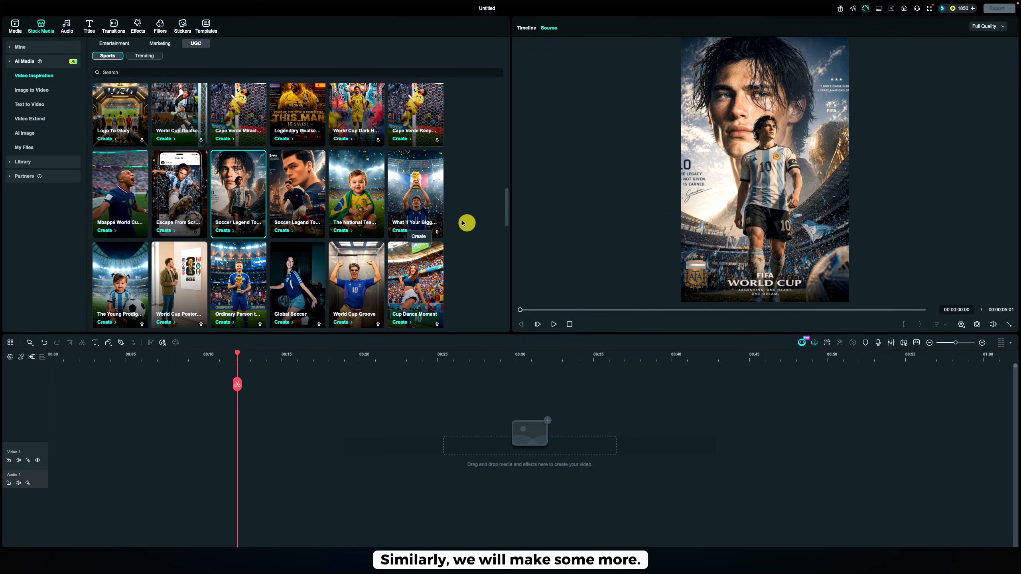
click(187, 199)
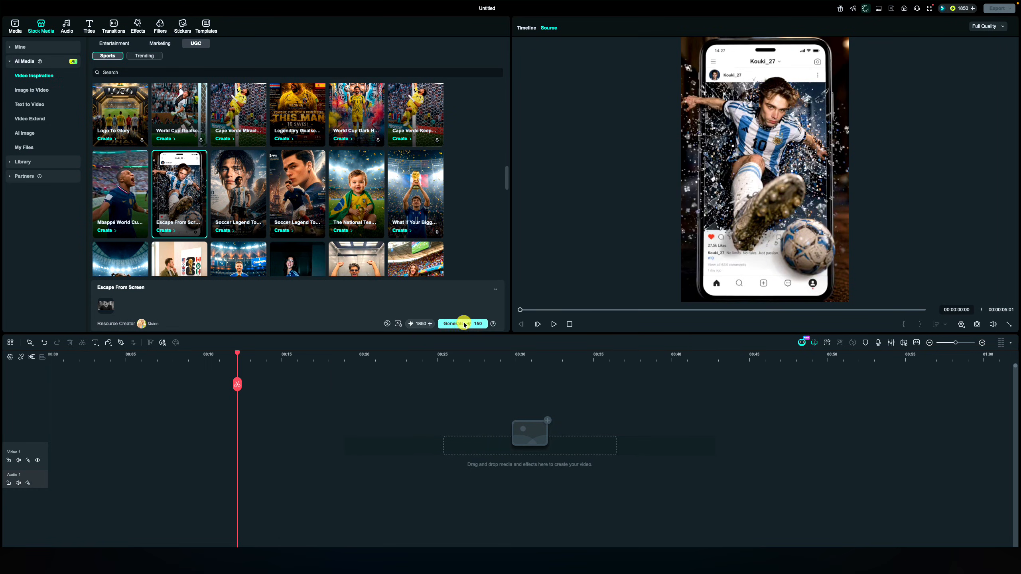
click(463, 324)
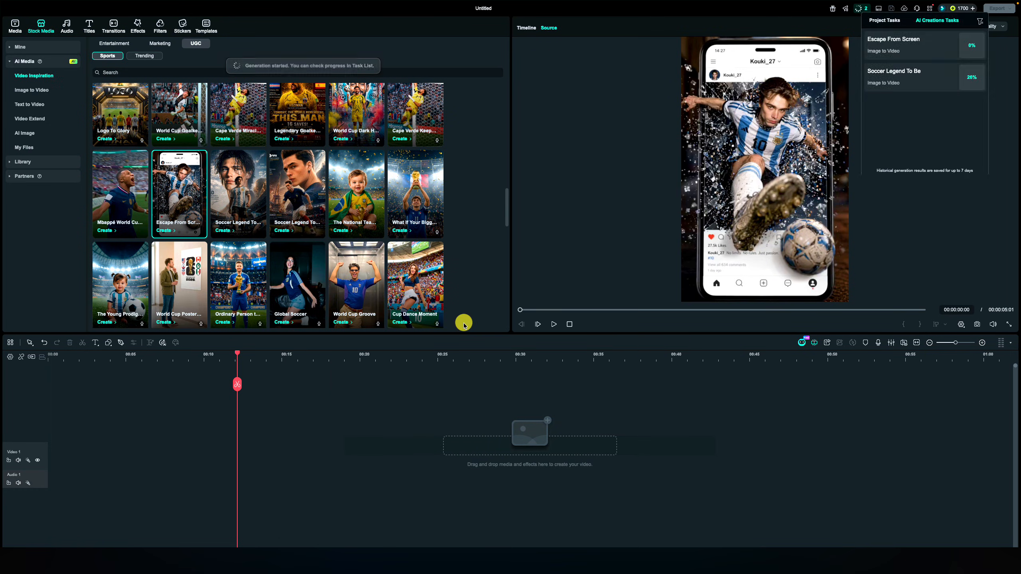
Preview the generated Soccer Legend To Be and Escape From Screen videos among the AI media files
click(32, 149)
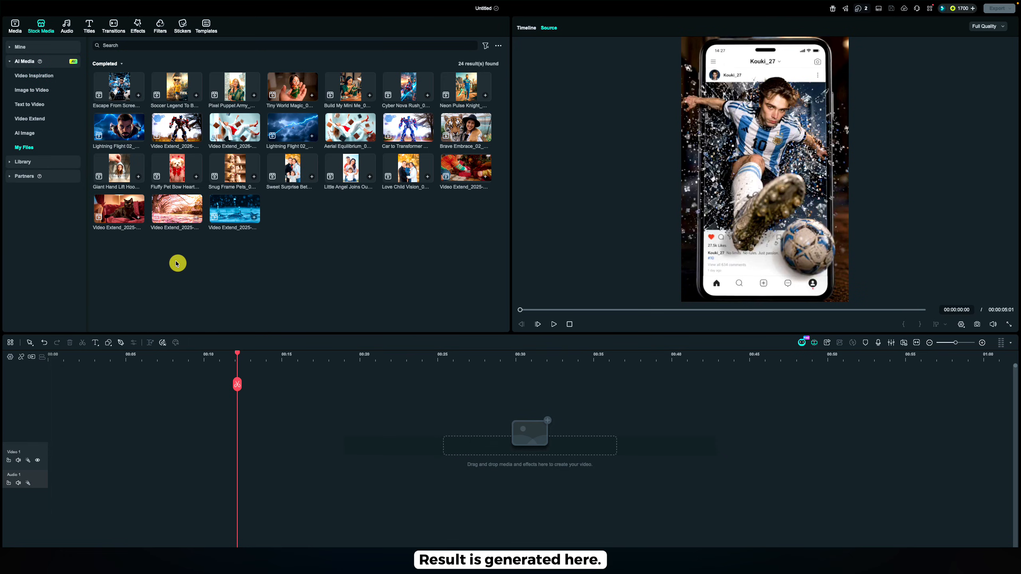
click(176, 84)
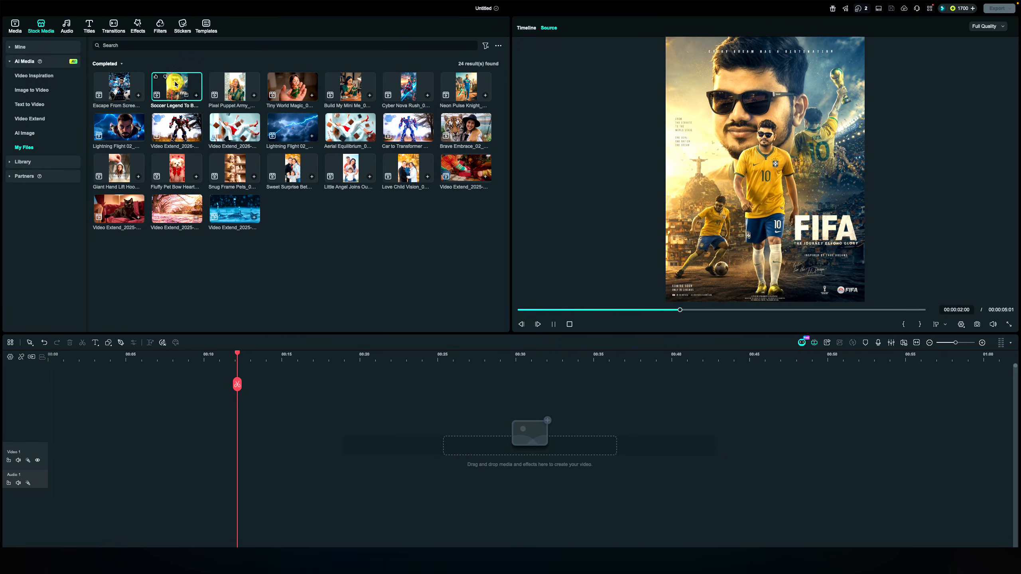
click(115, 86)
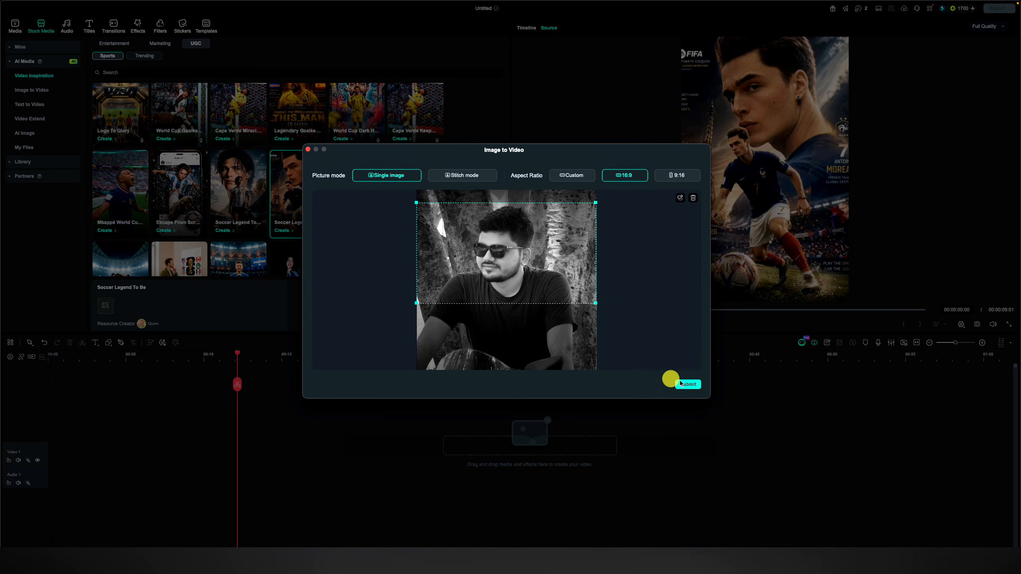
Submit the 16:9 single portrait image to the France-themed Soccer Legend To Be template and generate the video
click(697, 387)
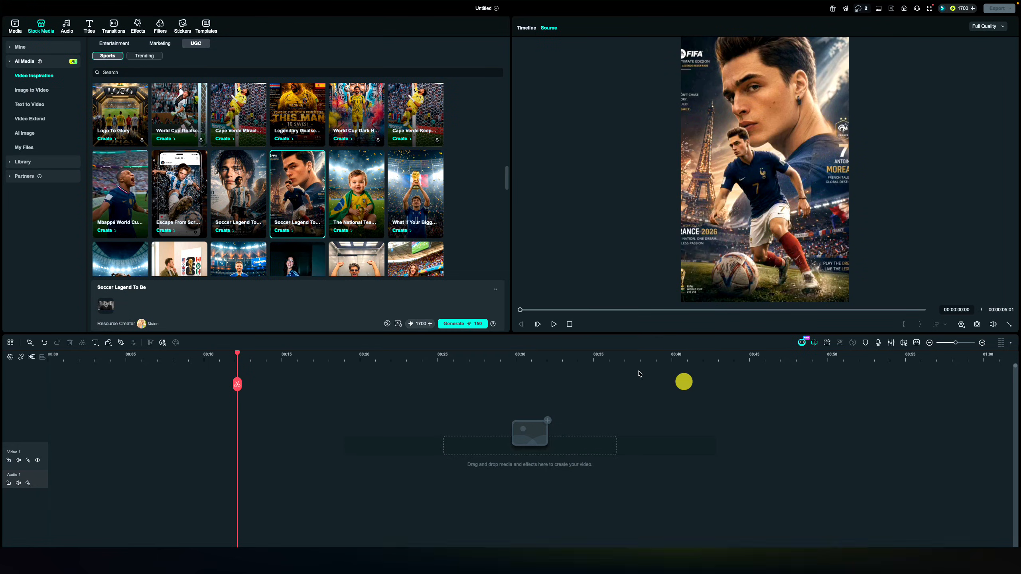
click(460, 324)
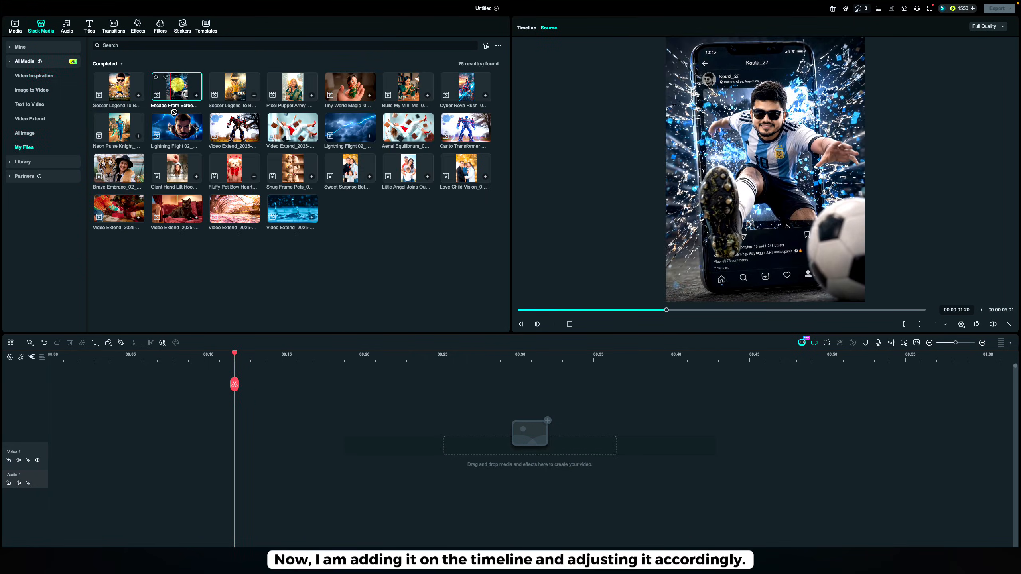
Place the generated Escape From Screen video at the start of the Video 1 track
drag(177, 87, 28, 470)
click(96, 360)
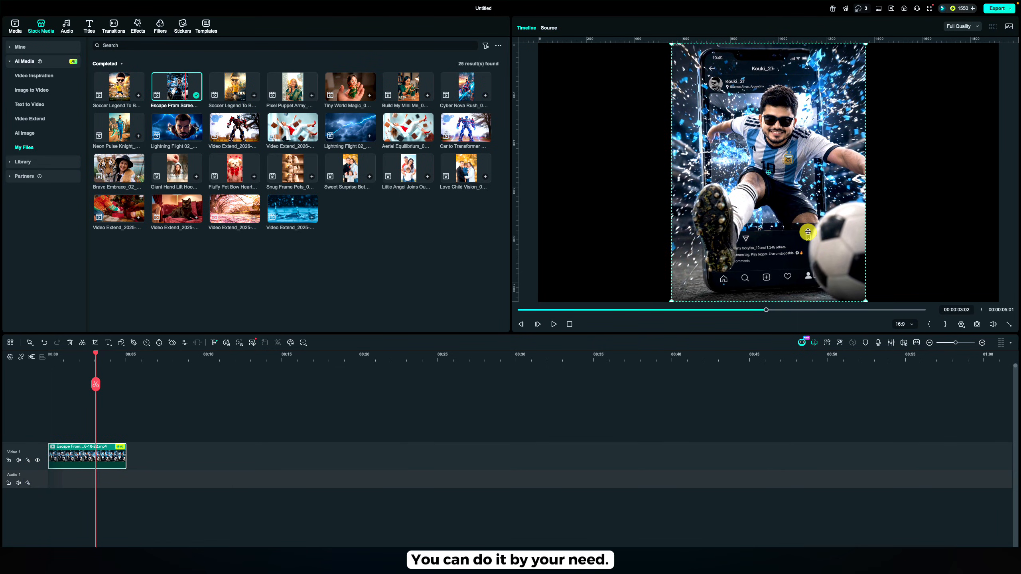
Turn on the blurred background for the Escape From Screen clip and scale the clip to 143.10%
click(119, 452)
double_click(106, 458)
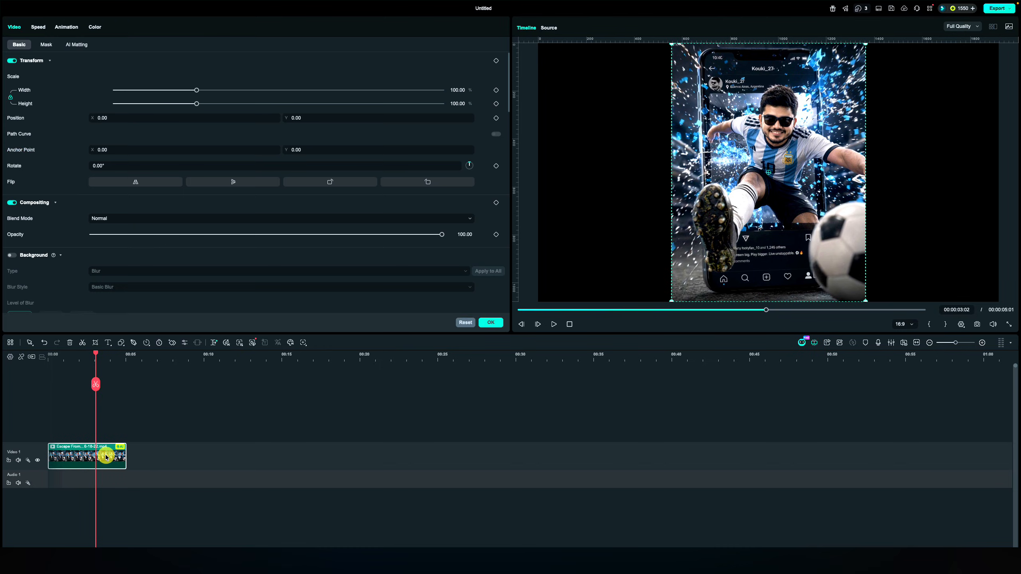
click(12, 255)
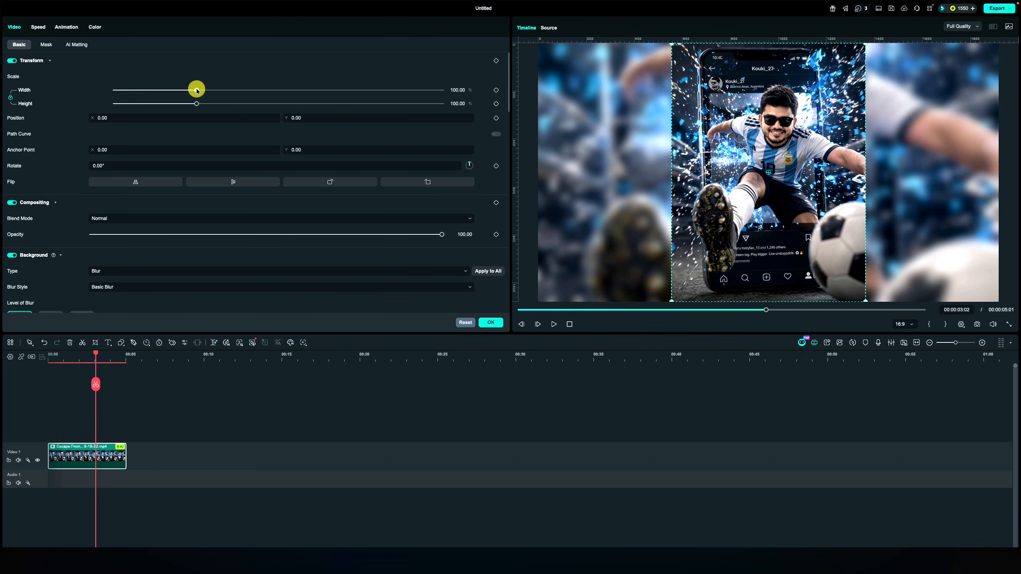
drag(196, 90, 232, 106)
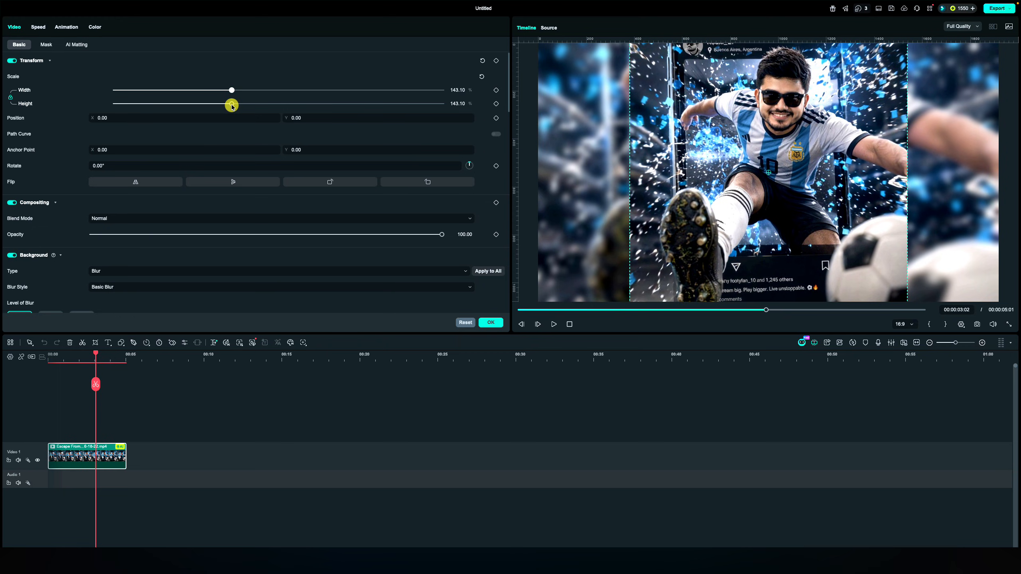
Set the clip's background blur level to 73%
scroll(160, 229, down, 4)
click(82, 169)
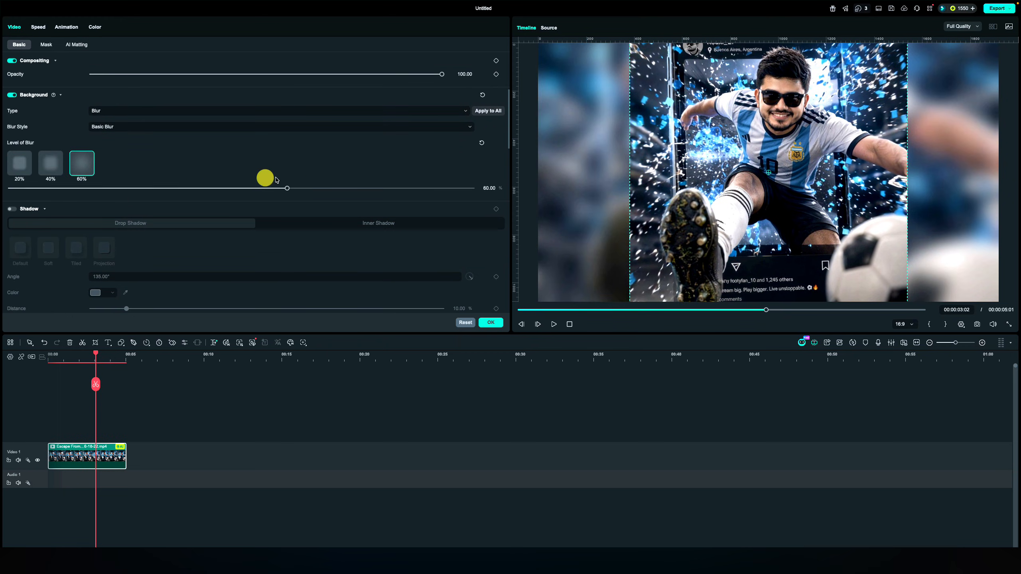
drag(287, 188, 348, 189)
Enable a black drop shadow on the Escape From Screen clip and apply the clip settings
click(12, 209)
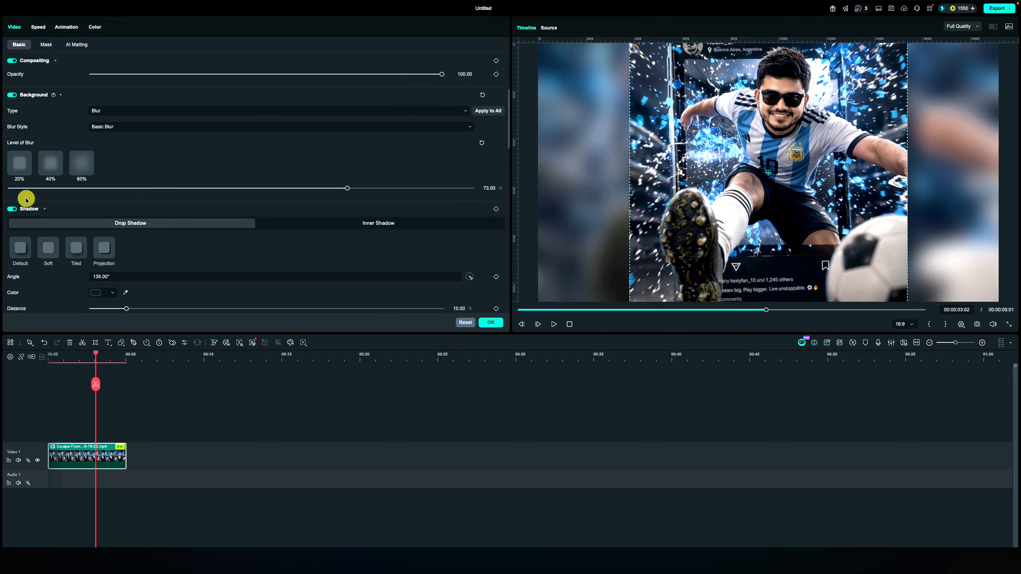
scroll(92, 303, down, 1)
click(101, 288)
click(84, 239)
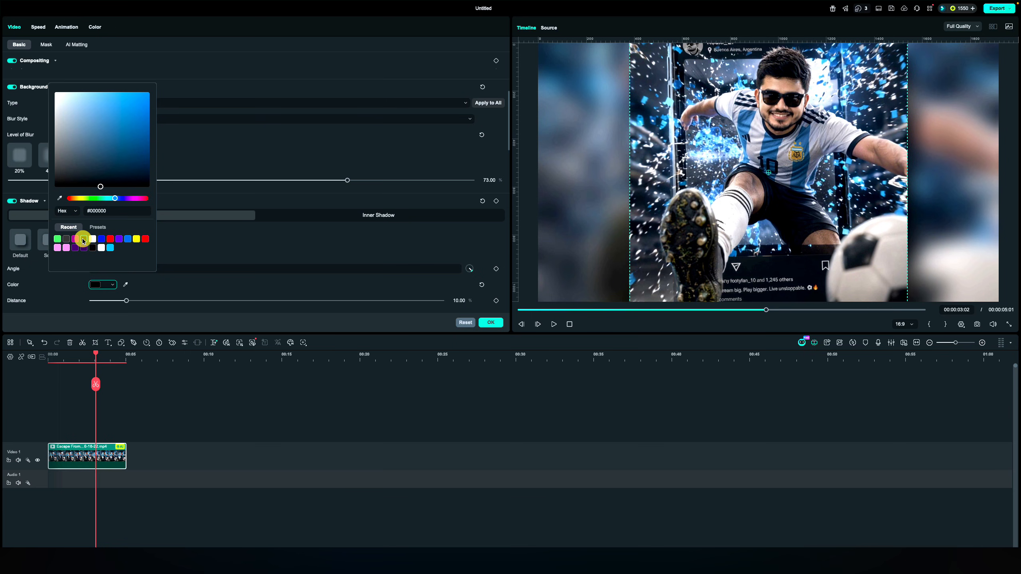
click(159, 297)
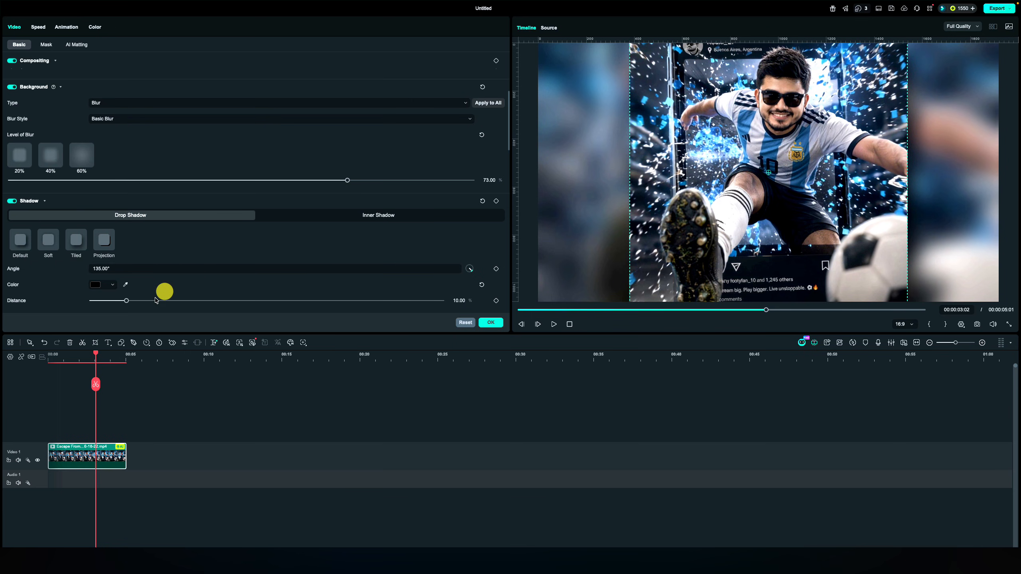
click(490, 322)
Add the newest Soccer Legend To Be video after the first clip on Video 1 and reposition its picture vertically in the frame
drag(96, 354, 108, 395)
click(119, 87)
drag(118, 87, 173, 453)
click(197, 356)
click(206, 458)
drag(763, 183, 762, 161)
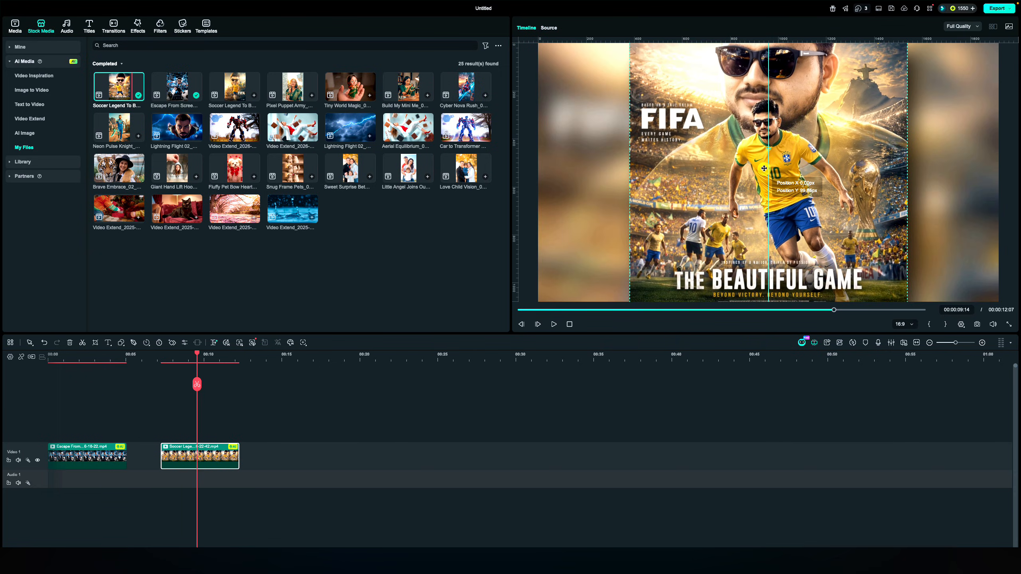
drag(196, 355, 162, 366)
click(554, 324)
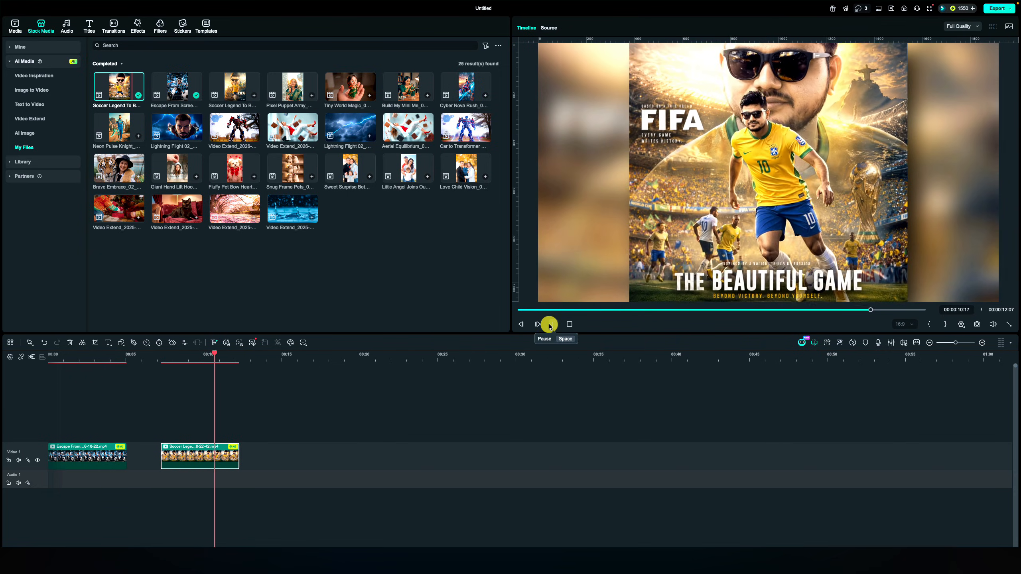
click(553, 325)
click(554, 325)
Add the other Soccer Legend To Be video to Video 1 and close the gaps between the three clips
drag(235, 86, 280, 453)
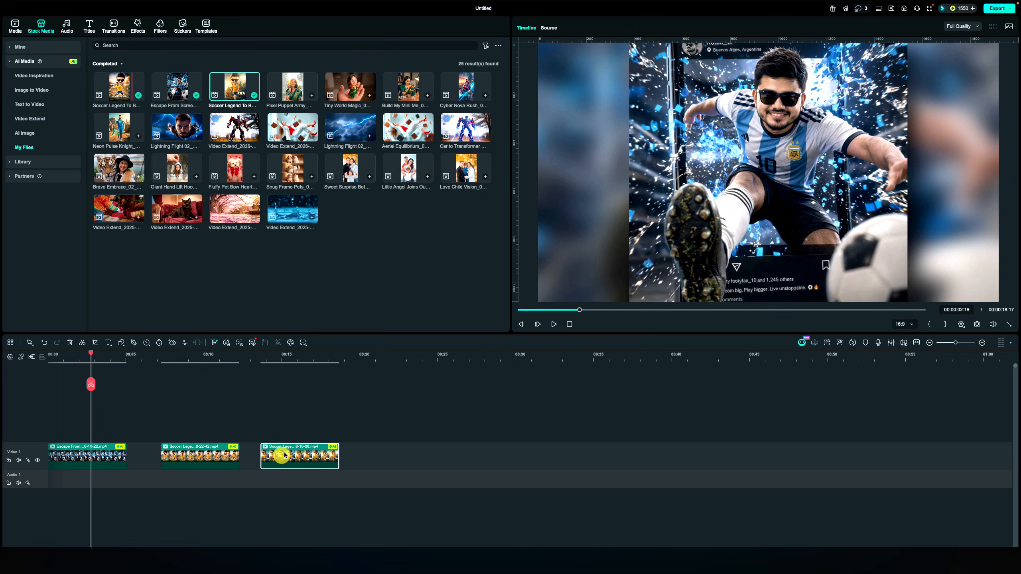
drag(210, 458, 174, 463)
drag(297, 460, 242, 461)
Add the Brazil football clip from the project media to Video 1 after the third clip
click(18, 35)
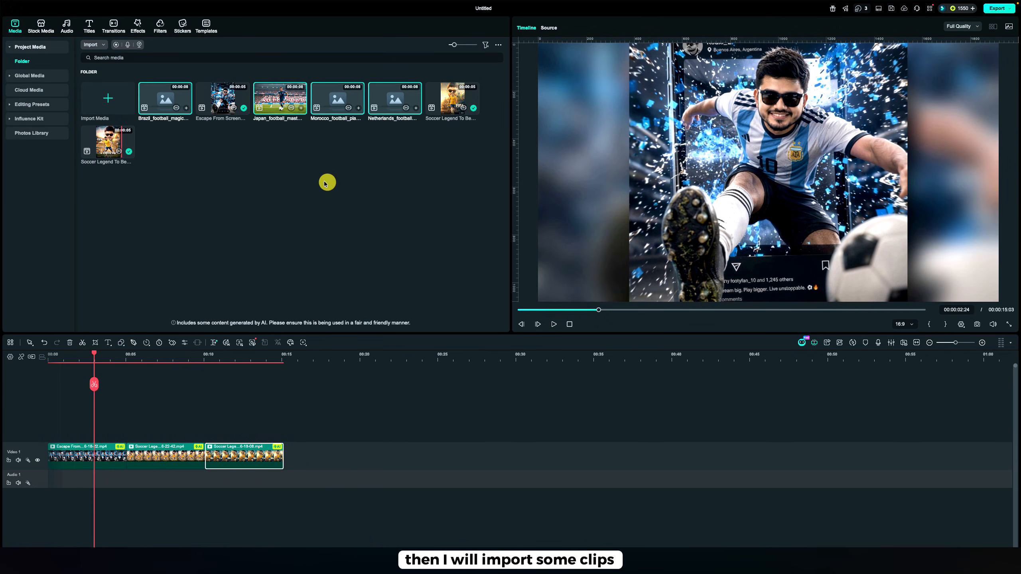
click(158, 100)
drag(158, 99, 318, 457)
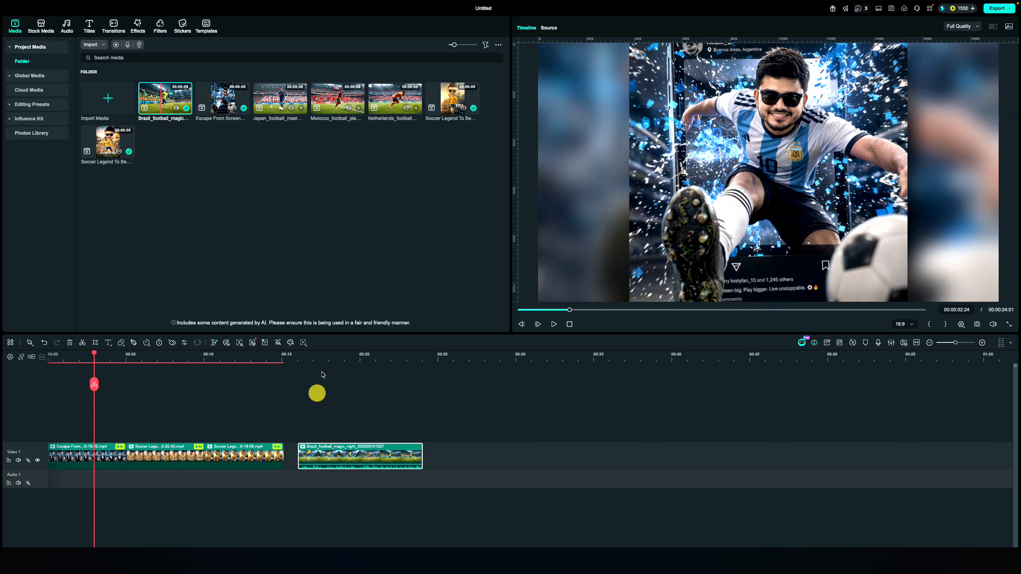
Split the Brazil clip at 00:00:19:08, delete the part after the cut and move the rest against the third clip
drag(321, 357, 349, 397)
key(super+b)
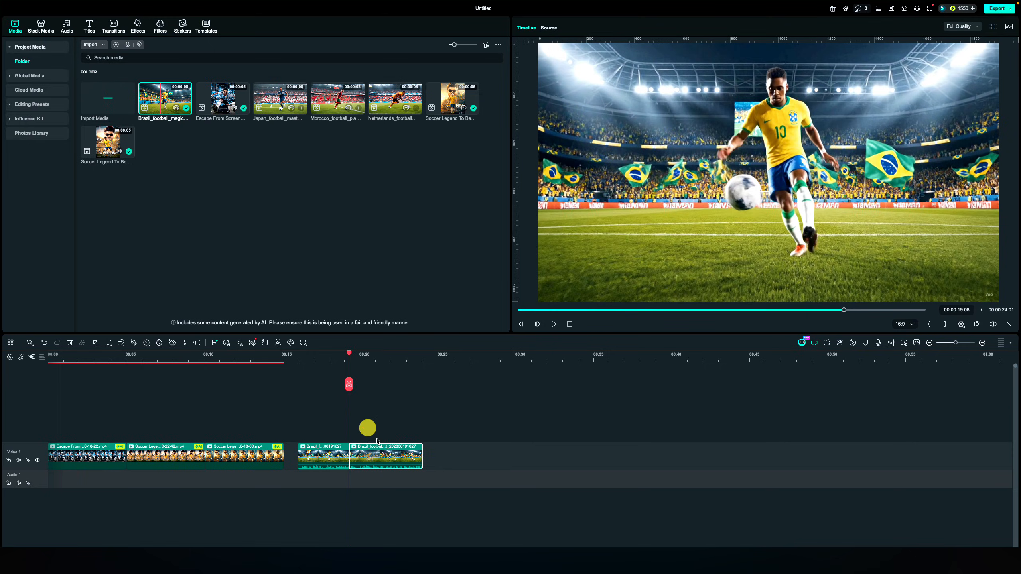
drag(382, 359, 434, 378)
key(Delete)
drag(315, 455, 301, 455)
Add the Morocco football clip directly after the Brazil clip and scrub through its opening seconds
drag(290, 360, 306, 383)
drag(340, 100, 346, 458)
drag(331, 358, 359, 463)
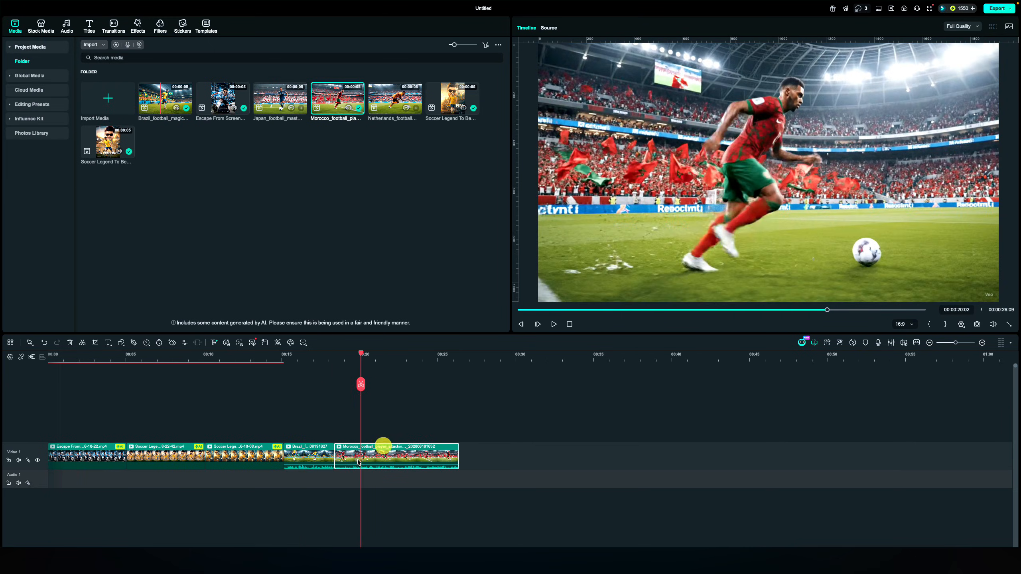
drag(361, 350, 378, 383)
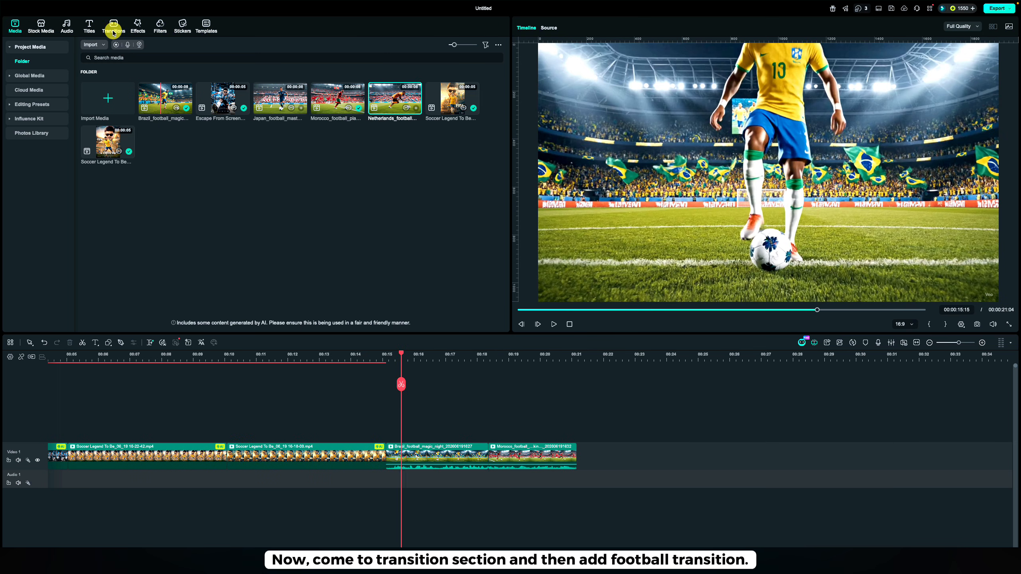
Add the Football Fever Golden Goal Transition between the Brazil and Morocco clips and shorten it to about one second
click(113, 32)
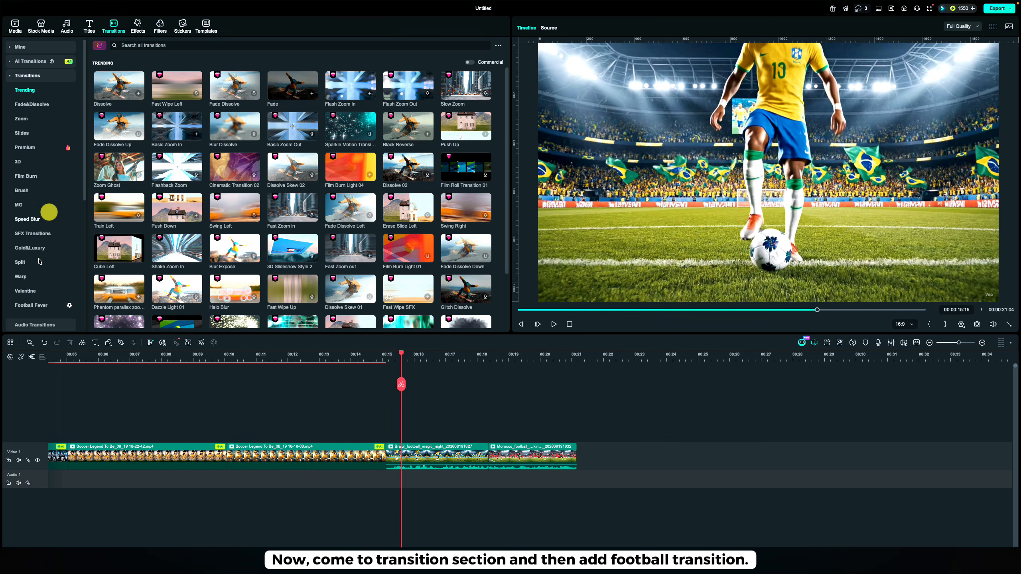
click(35, 306)
click(408, 85)
drag(408, 86, 478, 445)
click(449, 357)
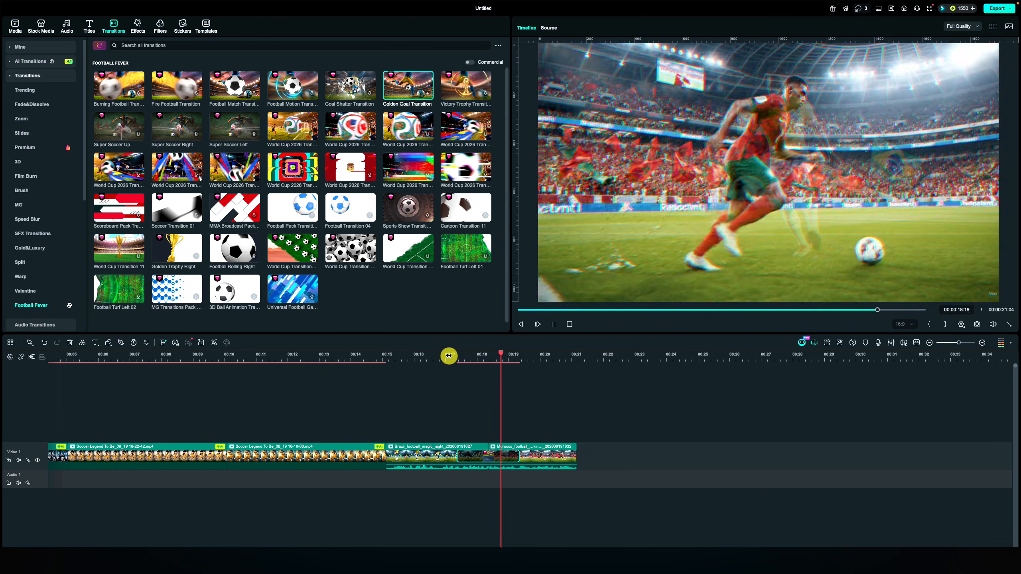
key(space)
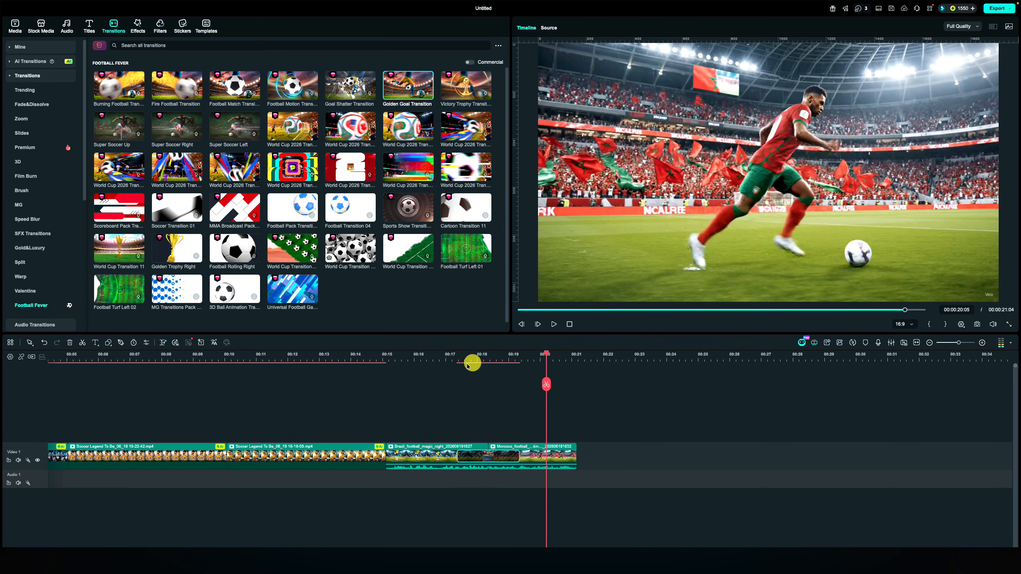
drag(461, 357, 473, 357)
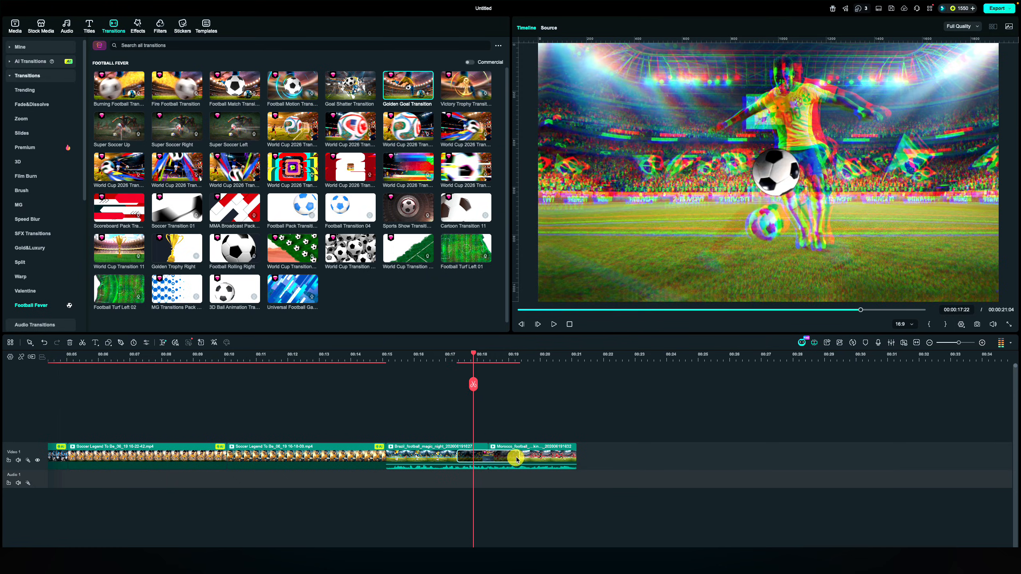
drag(518, 458, 505, 458)
Add the Super Soccer Left transition between the last Soccer Legend To Be clip and the Brazil clip, and preview it
drag(235, 127, 410, 475)
drag(410, 475, 387, 457)
click(344, 359)
key(space)
Add the Super Soccer Up transition between the two Soccer Legend To Be clips and preview it
key(space)
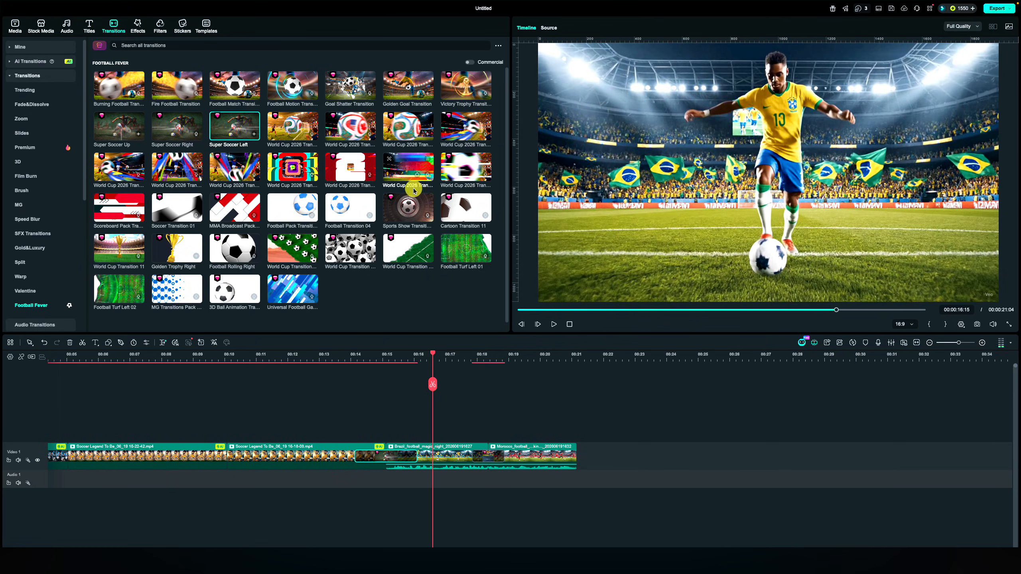
click(114, 128)
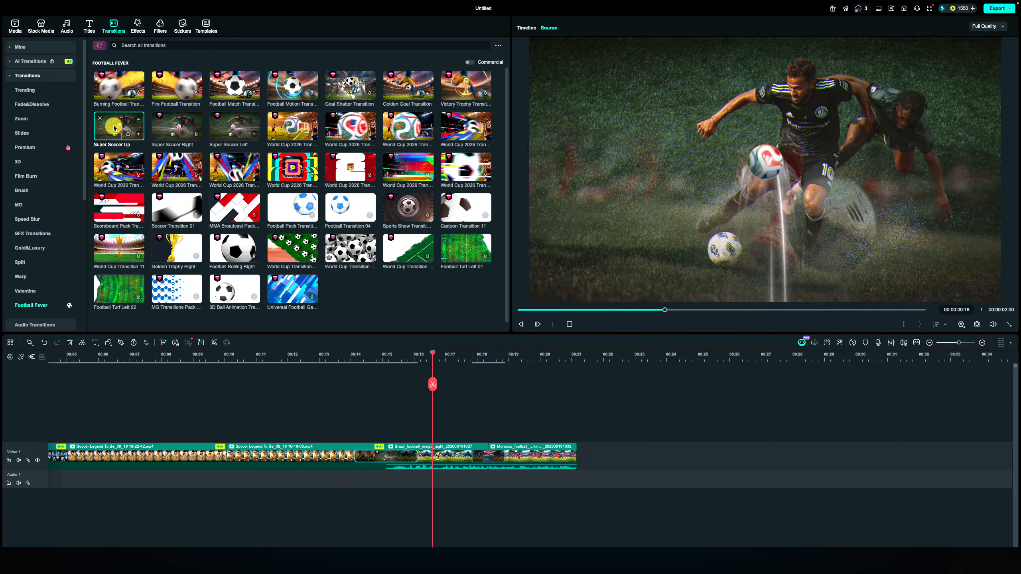
drag(113, 128, 226, 457)
click(178, 355)
key(space)
key(space)
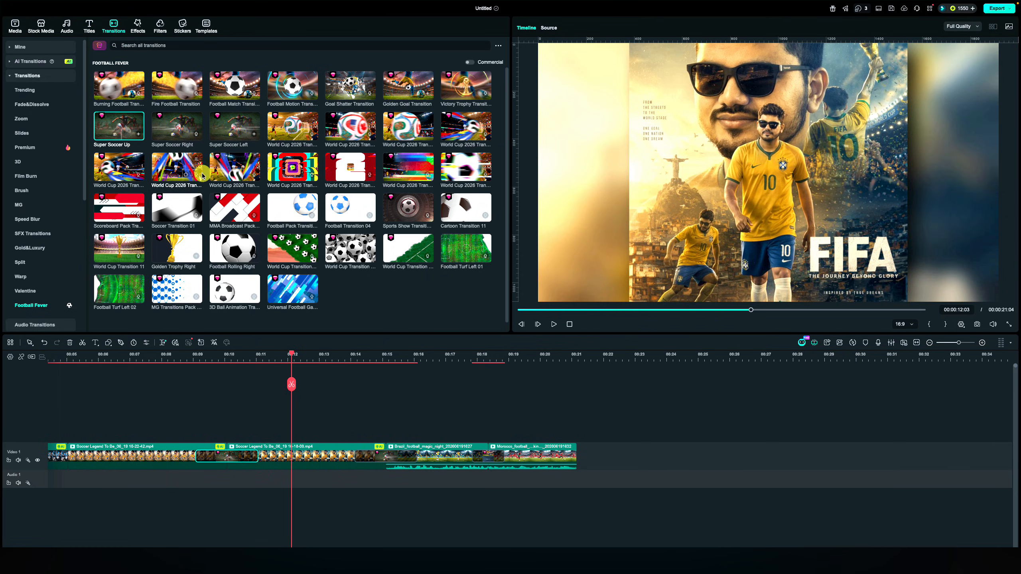
Add the Victory Trophy Transition between the Escape From Screen clip and the first Soccer Legend To Be clip, and preview it
click(46, 309)
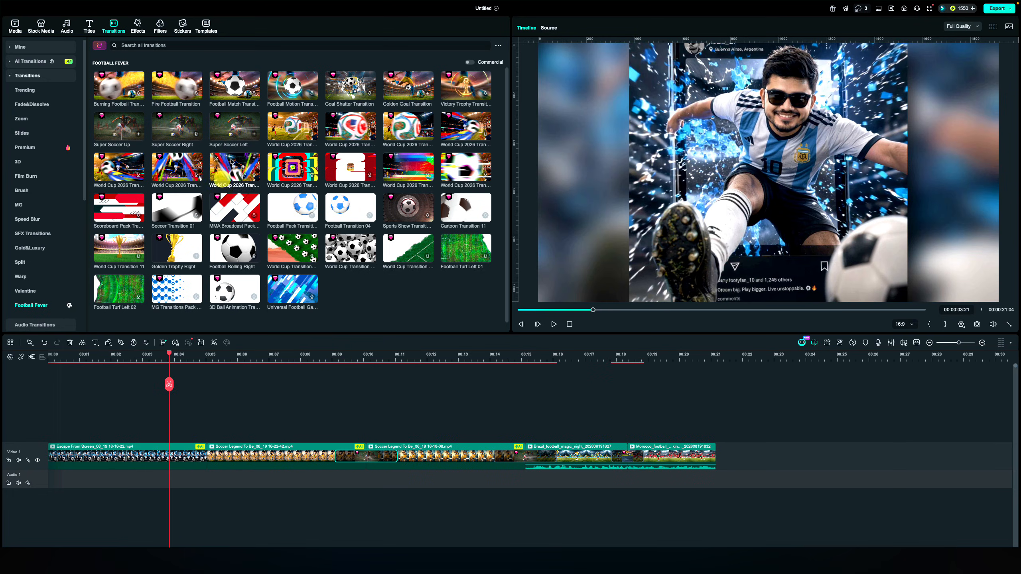
click(465, 86)
click(175, 357)
drag(464, 86, 220, 463)
key(space)
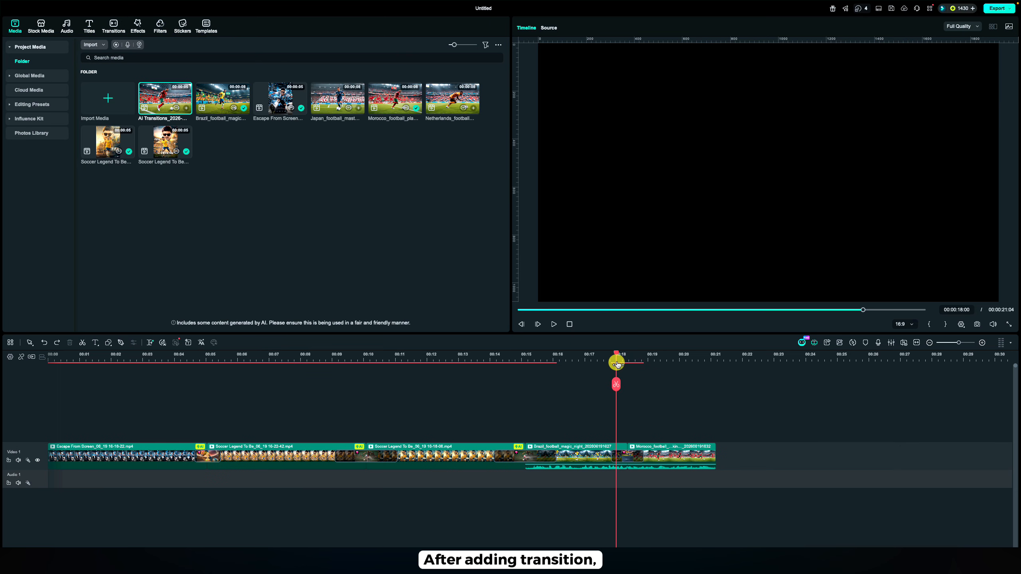
Add the Football Fever effect Blazing Dash above the Brazil clip and shorten it to end before the Golden Goal Transition
click(138, 28)
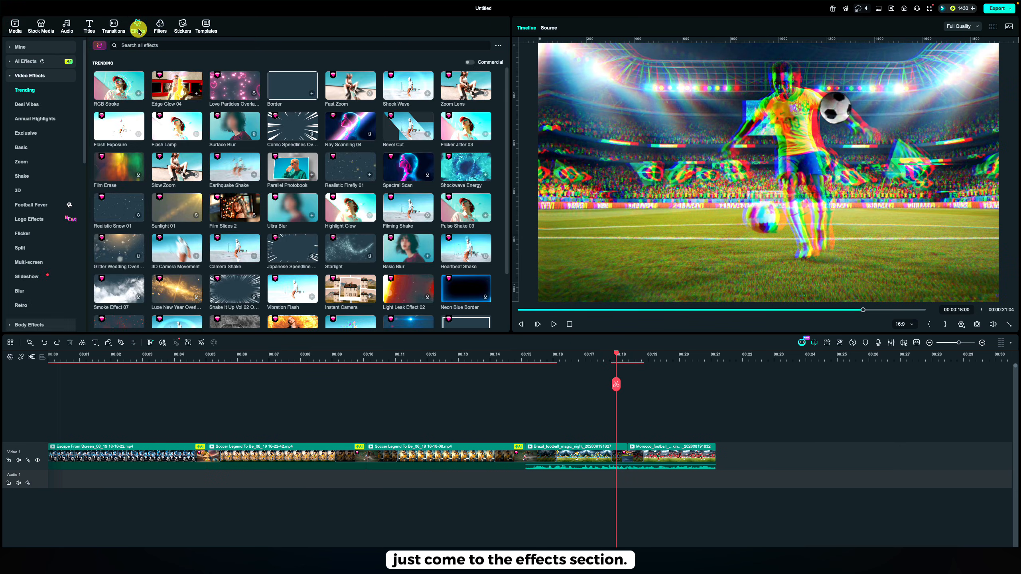
click(41, 205)
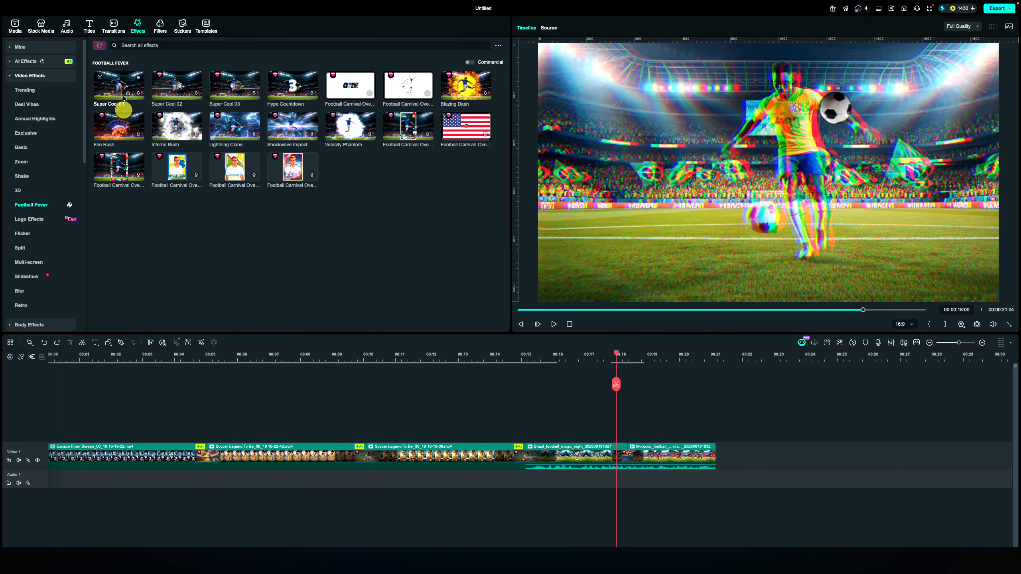
click(461, 89)
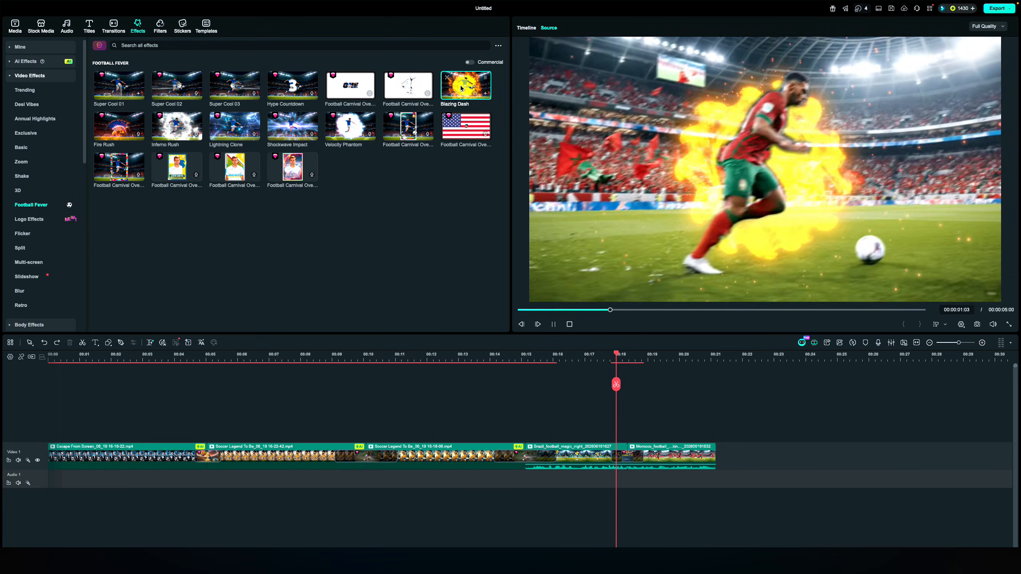
drag(461, 89, 543, 434)
drag(700, 444, 599, 442)
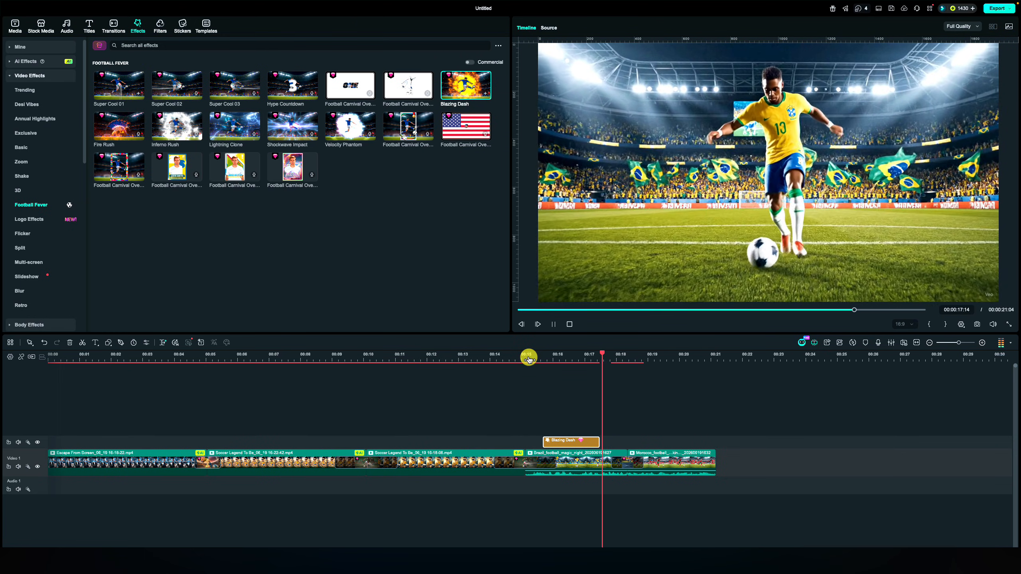
Extend the Blazing Dash effect to end where the transition into the Morocco clip begins, and preview it
key(space)
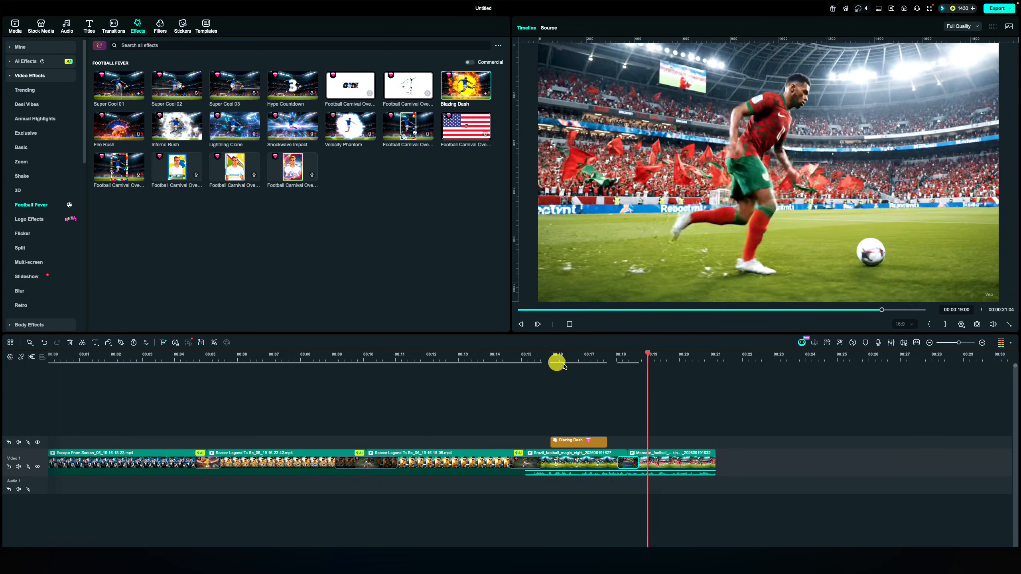
drag(606, 441, 622, 441)
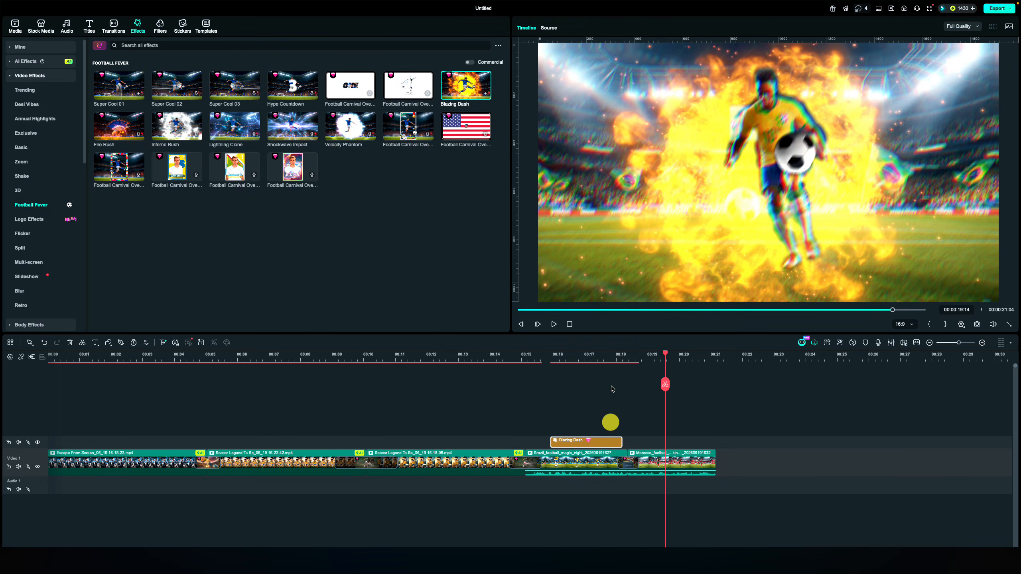
click(610, 357)
key(space)
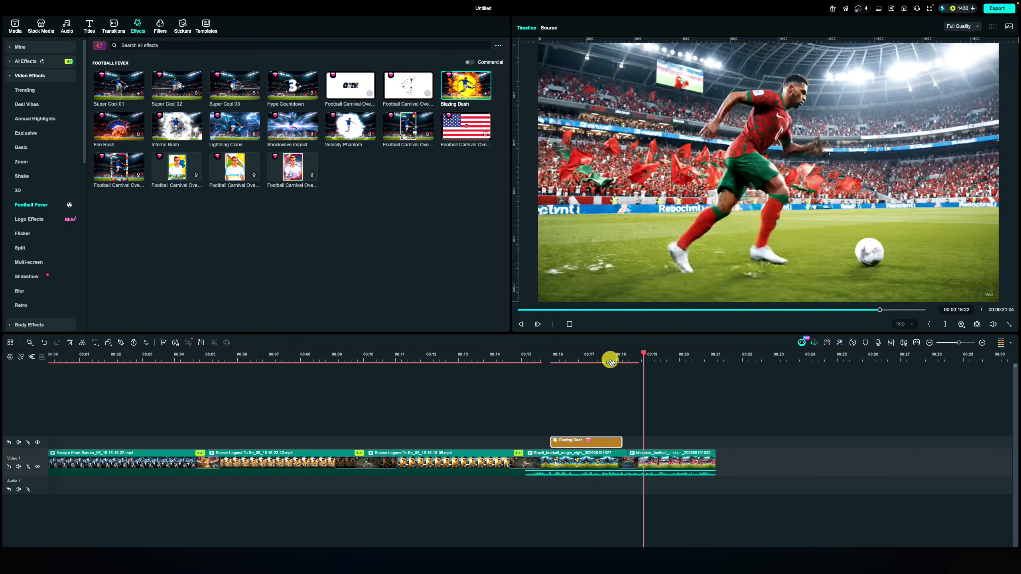
key(space)
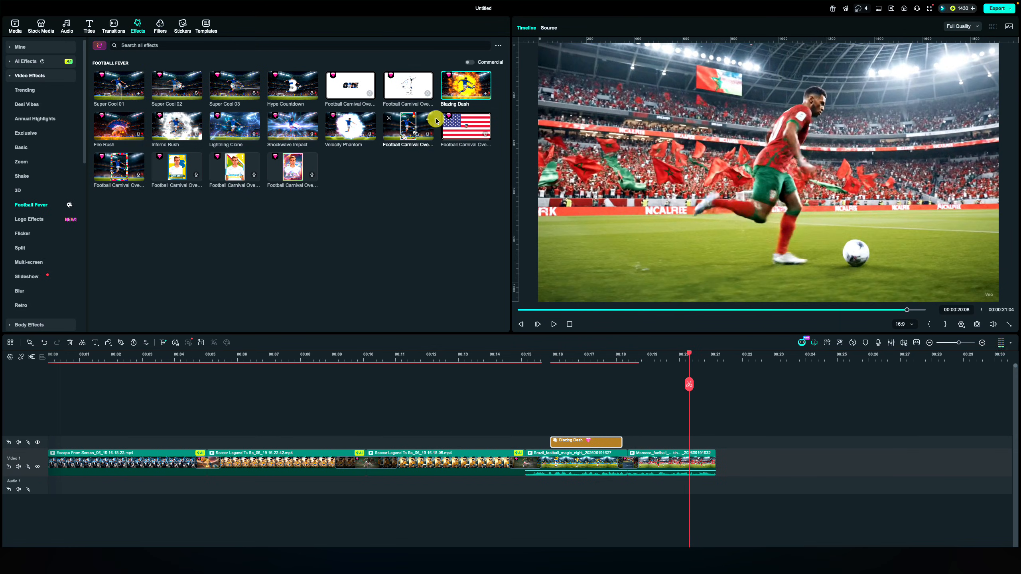
Add the Football Fever effect Lightning Clone above the Morocco clip, starting after the transition, and preview it
click(235, 125)
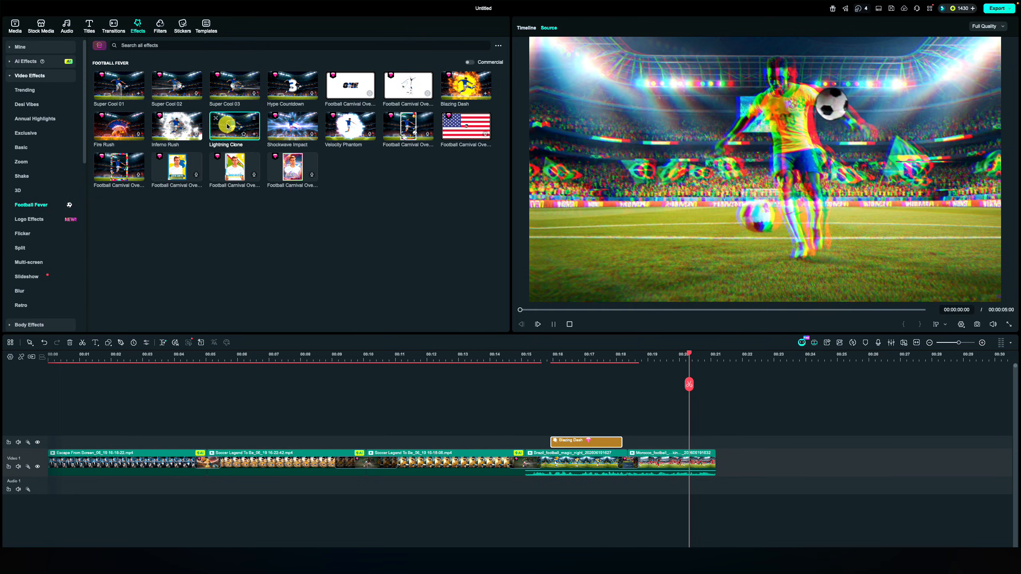
drag(235, 125, 639, 440)
click(634, 358)
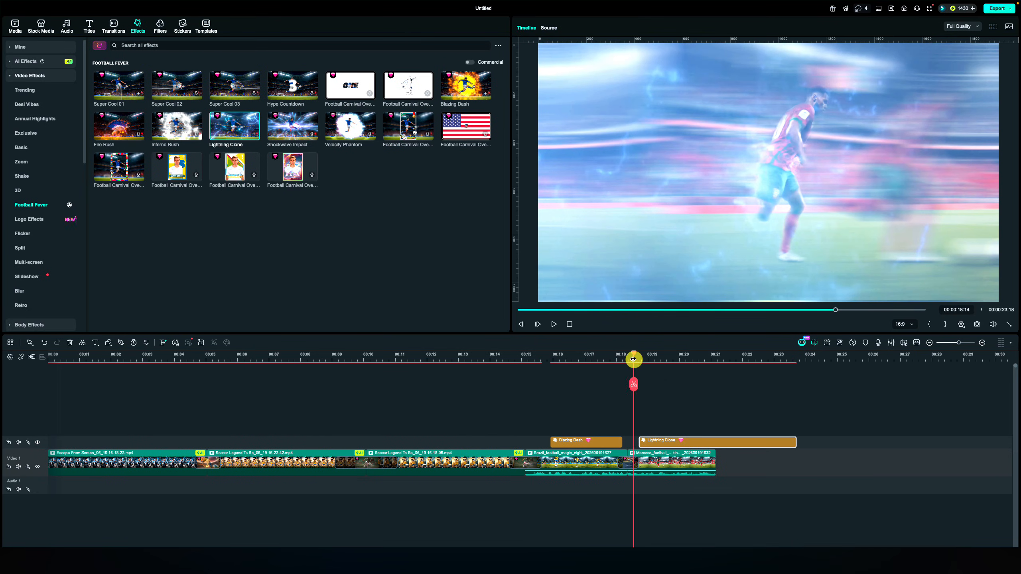
key(space)
key(space)
Lengthen the Morocco clip and shorten the Lightning Clone effect to end before the clip does, then preview the section
mouse_move(715, 462)
mouse_down()
mouse_move(750, 463)
mouse_move(725, 459)
mouse_up()
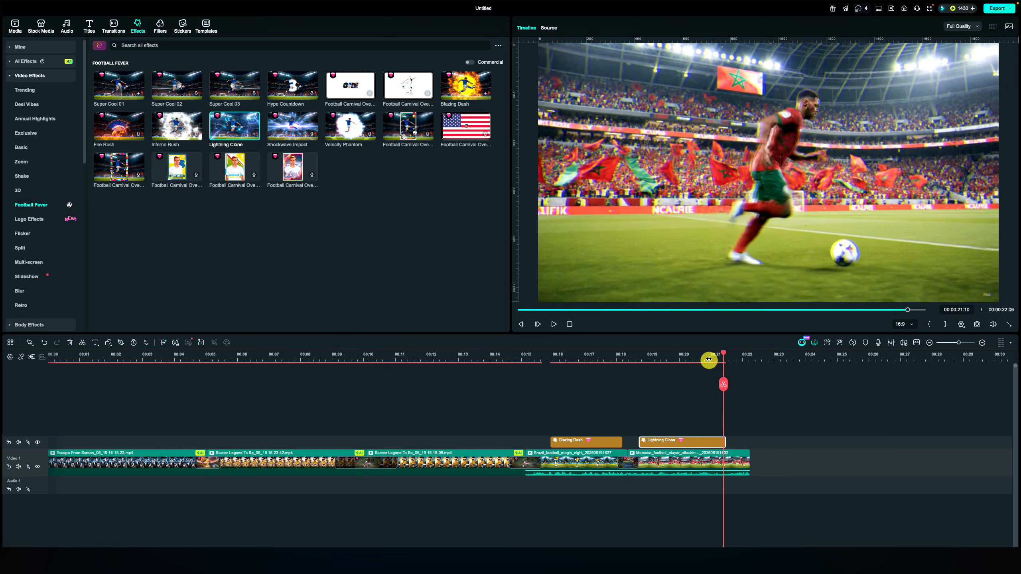
click(708, 360)
key(space)
key(space)
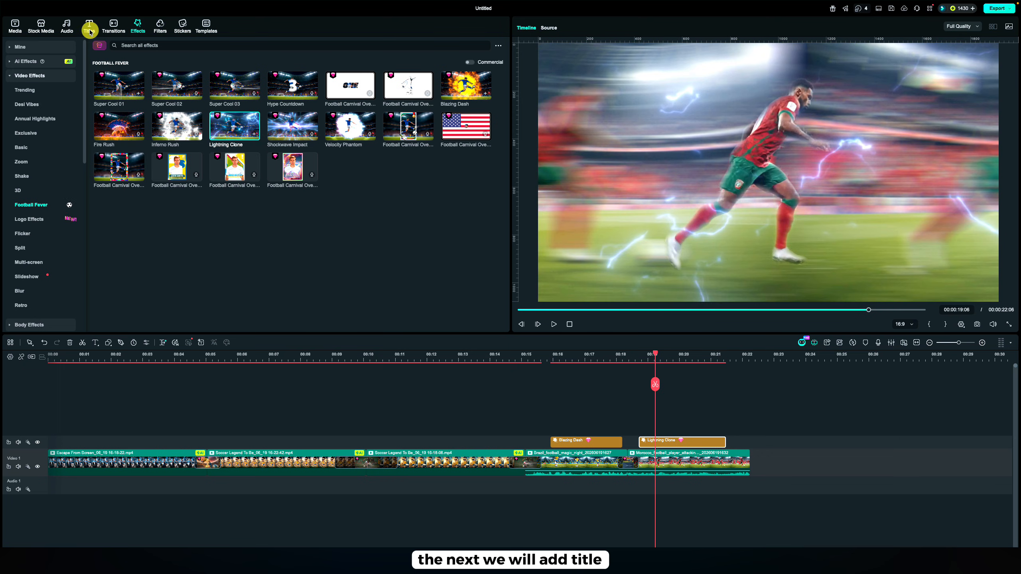
Add the Football Fever title Defend Your Glory 08 (BEST PLAYS) on a new track above the last Soccer Legend To Be clip
click(90, 27)
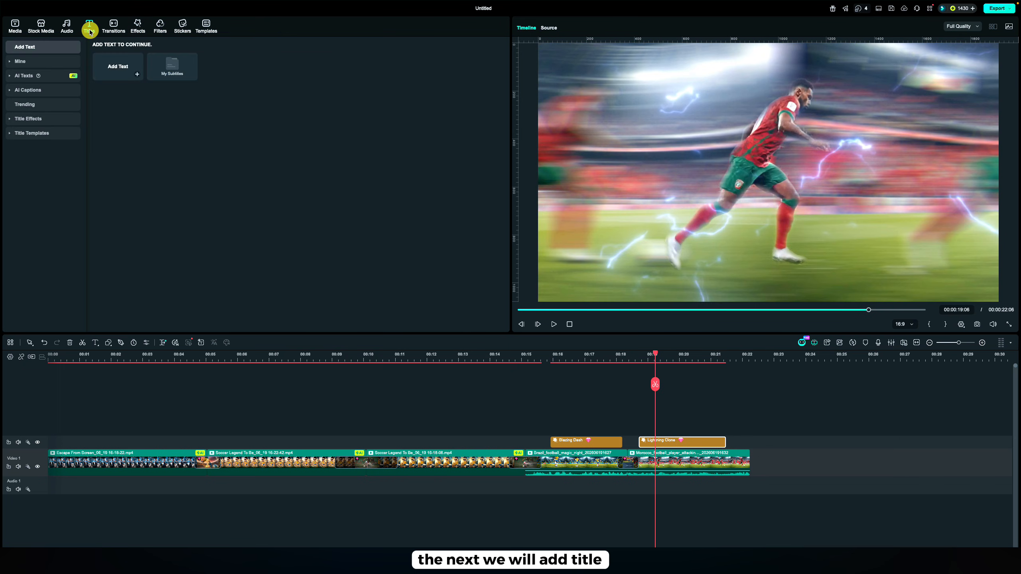
click(292, 248)
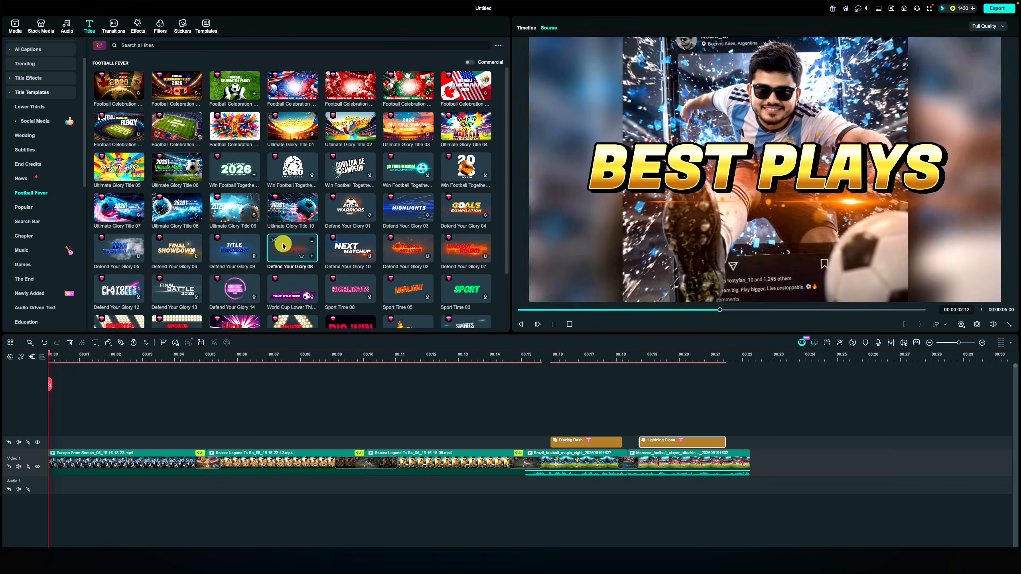
drag(292, 248, 414, 417)
drag(433, 357, 495, 387)
drag(451, 438, 442, 438)
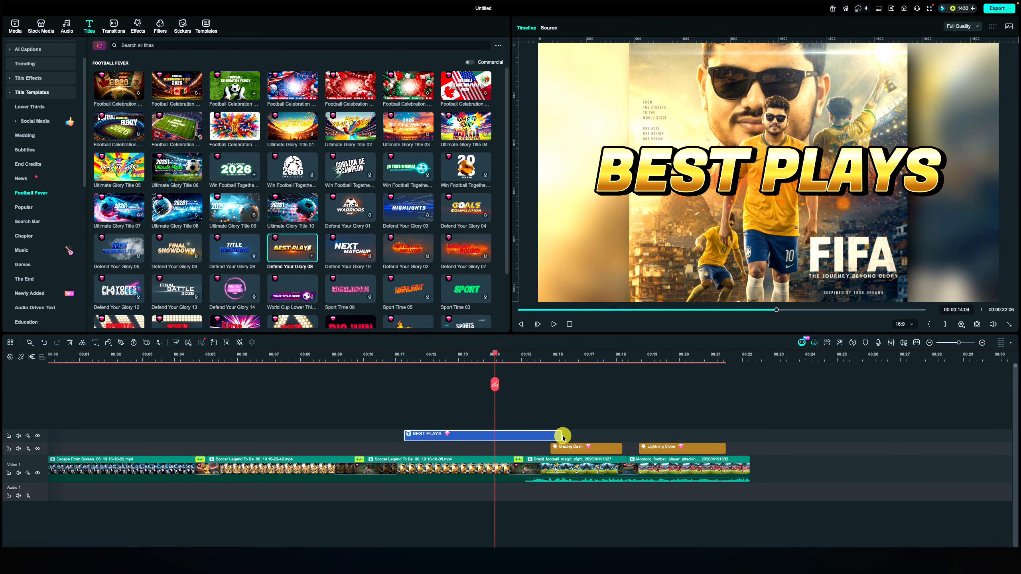
Shorten the BEST PLAYS title to end at the transition into the Brazil clip, move it lower in the frame, and preview it
drag(561, 437, 515, 447)
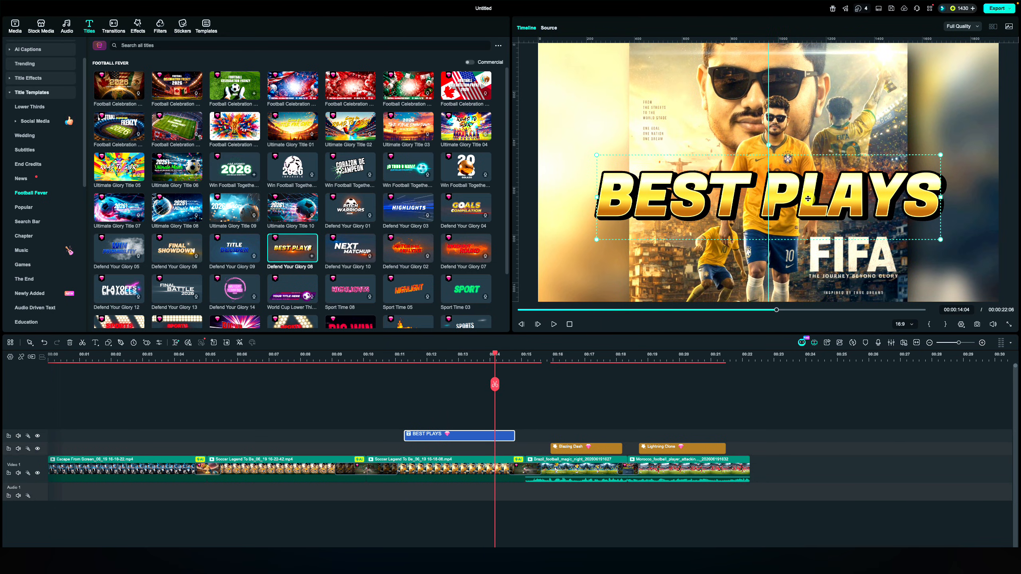
click(381, 356)
key(space)
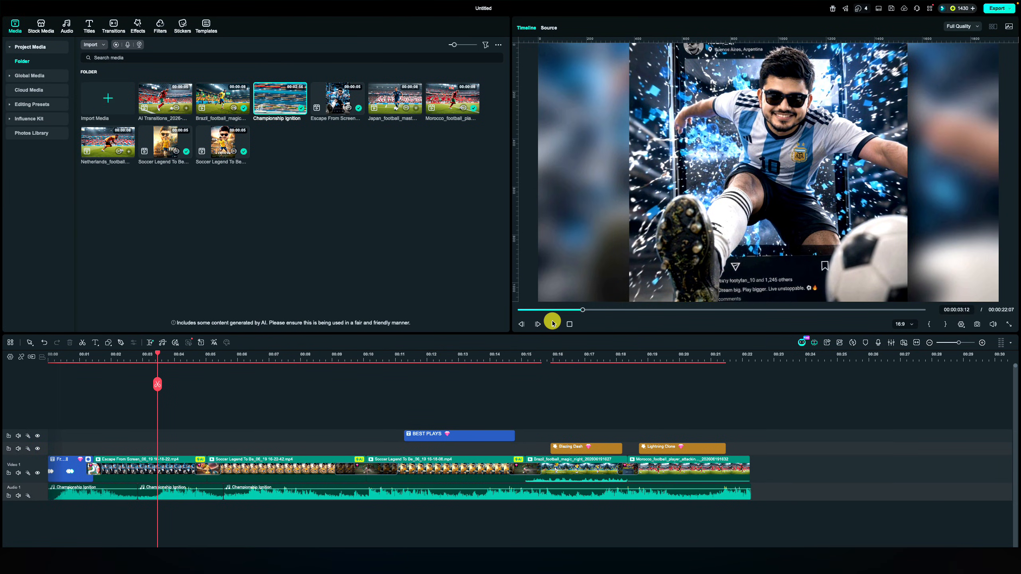
Play the whole edit from the beginning to review it
drag(552, 313, 519, 311)
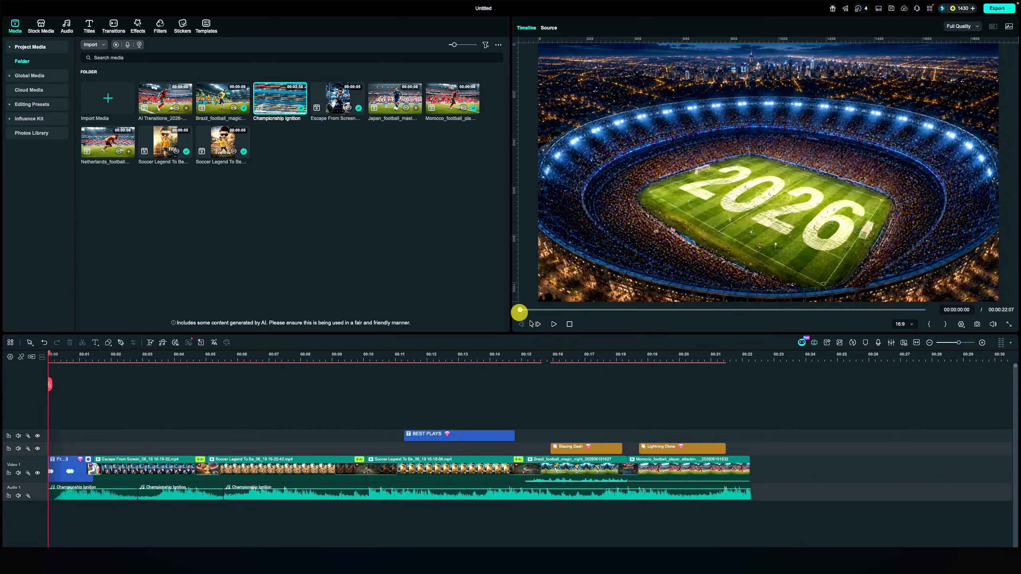
click(552, 325)
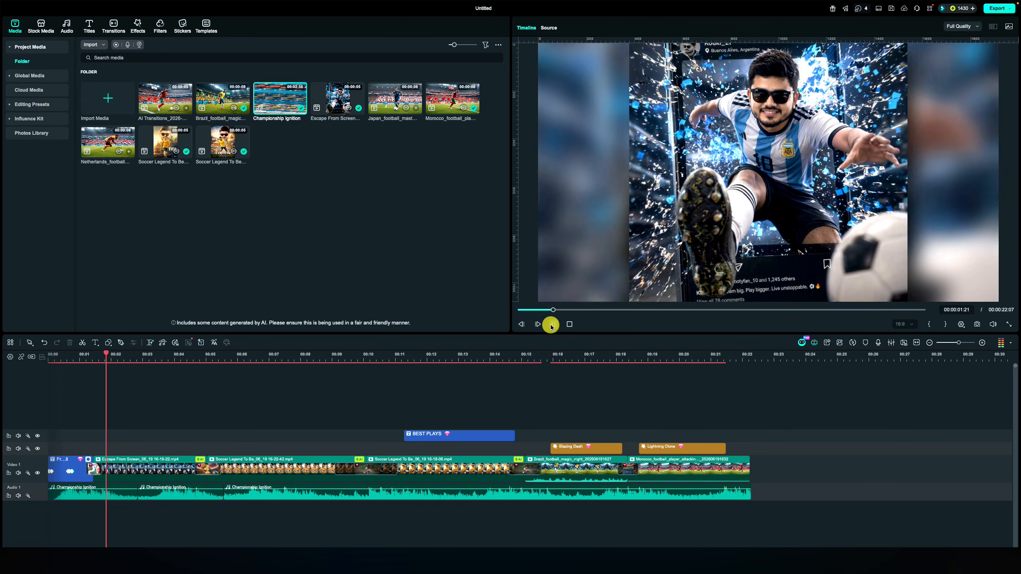